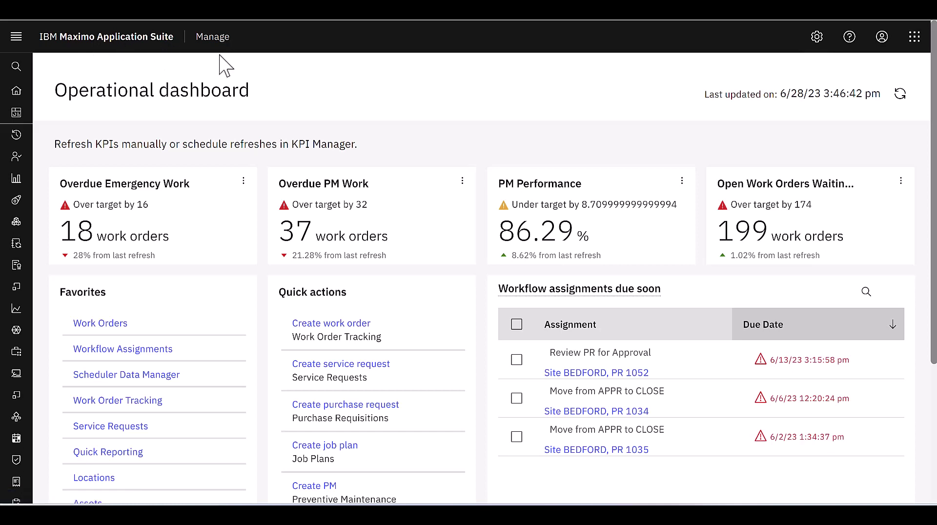
# Open the Work Orders list from the favorites and switch its view to Bedford Preventive Work (shared)
pyautogui.click(121, 324)
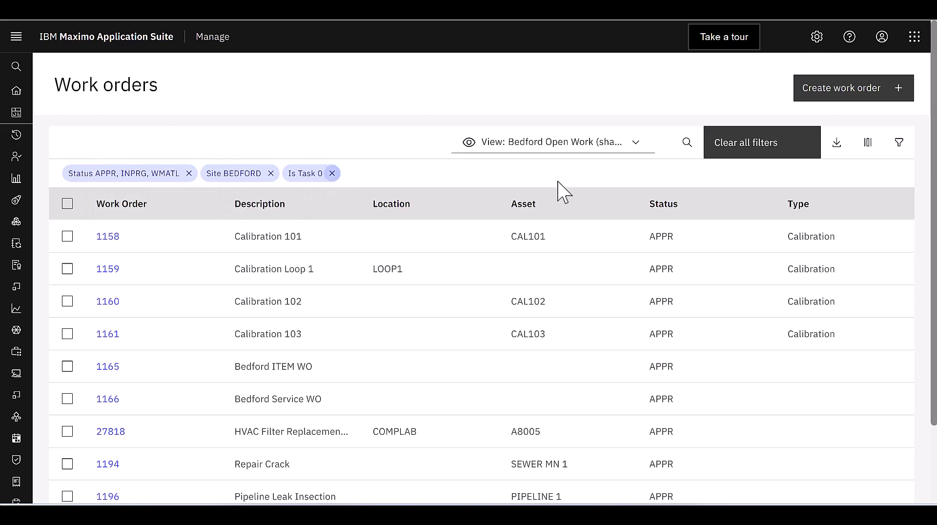
pyautogui.click(638, 147)
pyautogui.click(637, 147)
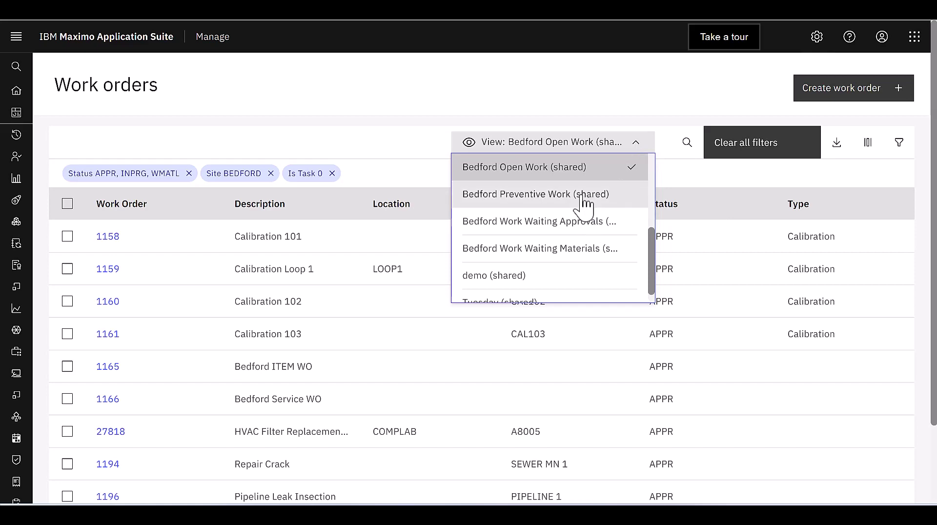
pyautogui.click(584, 196)
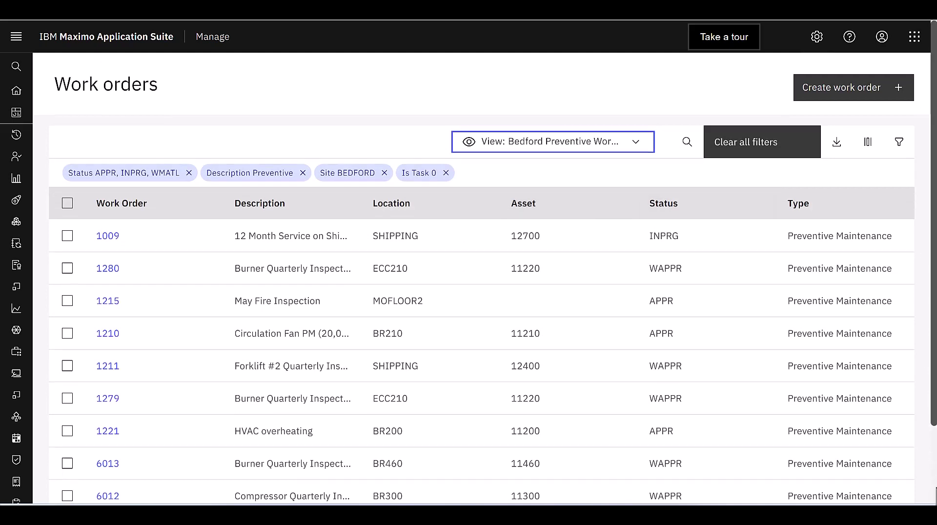
# Add the Actual Start (actstart) attribute as a column in the work orders list
pyautogui.scroll(-3, 935, 496)
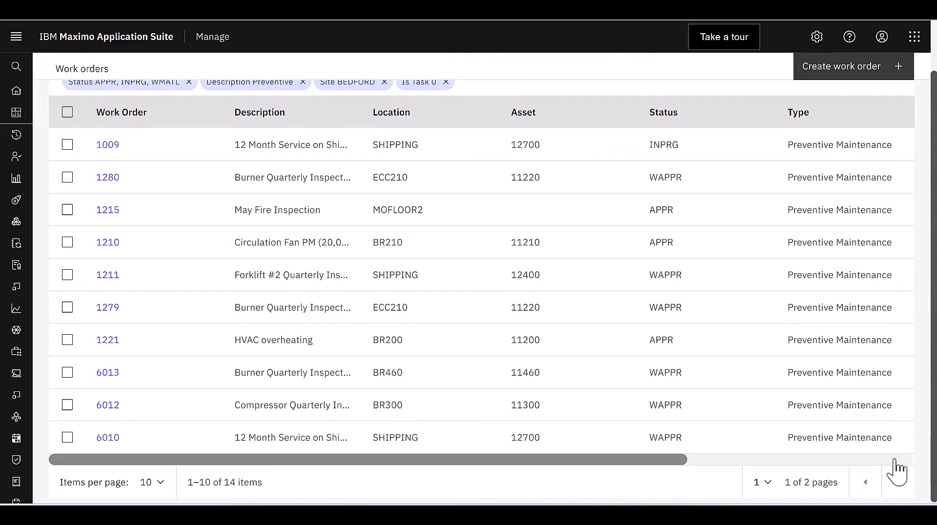
pyautogui.hscroll(5, 899, 471)
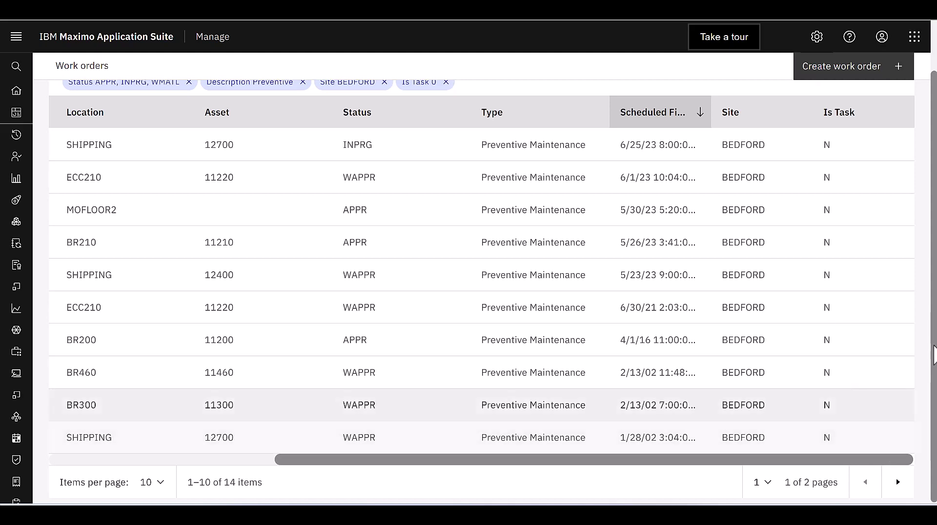
pyautogui.scroll(1, 933, 342)
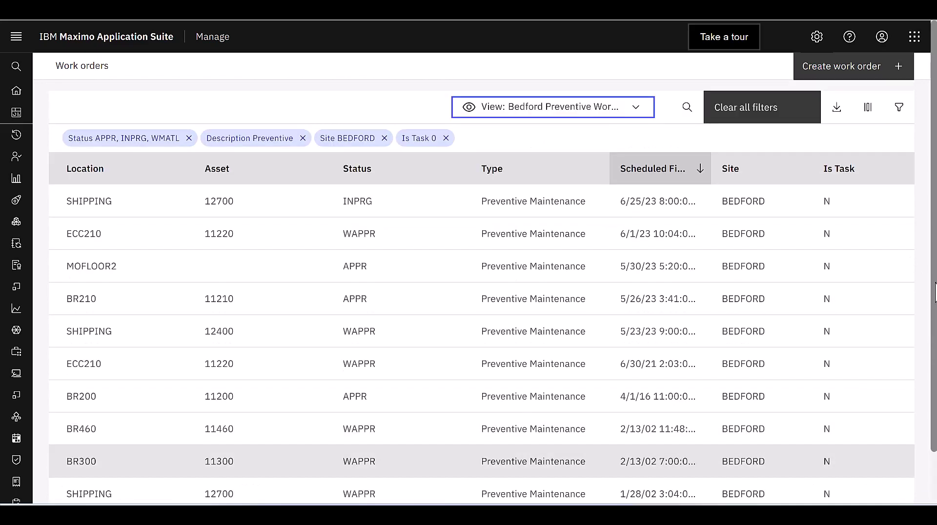
pyautogui.scroll(1, 934, 293)
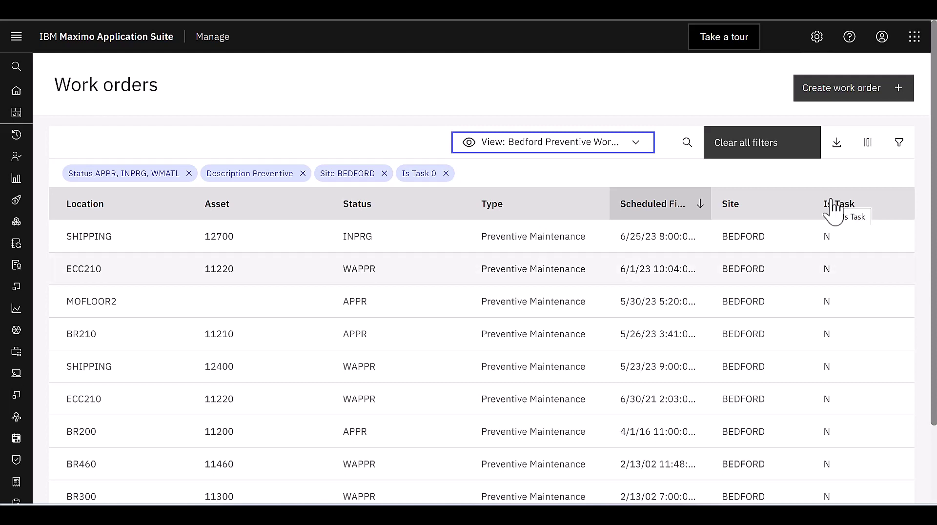
pyautogui.click(868, 143)
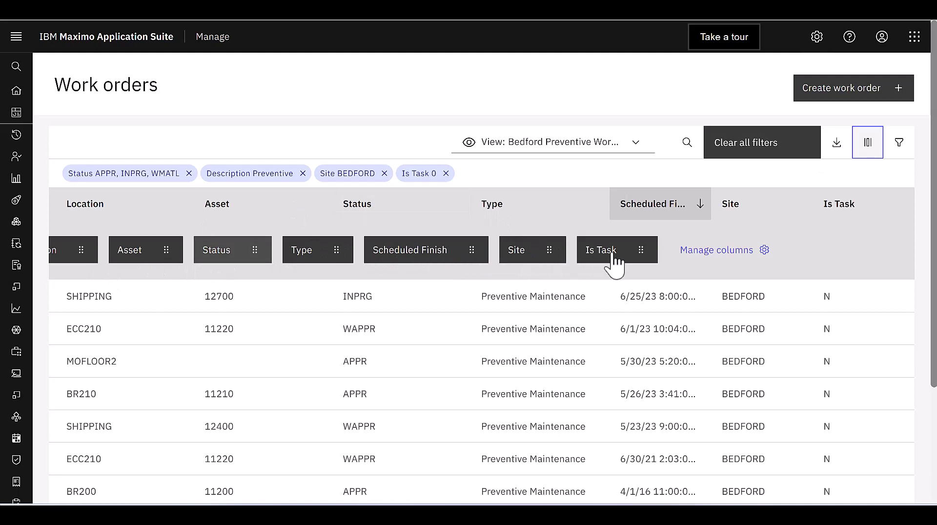
pyautogui.click(718, 252)
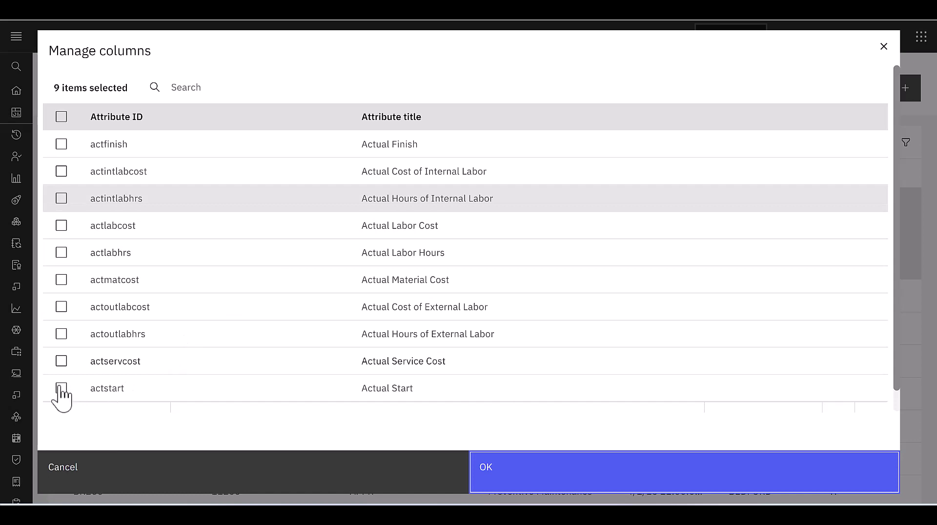
pyautogui.click(61, 388)
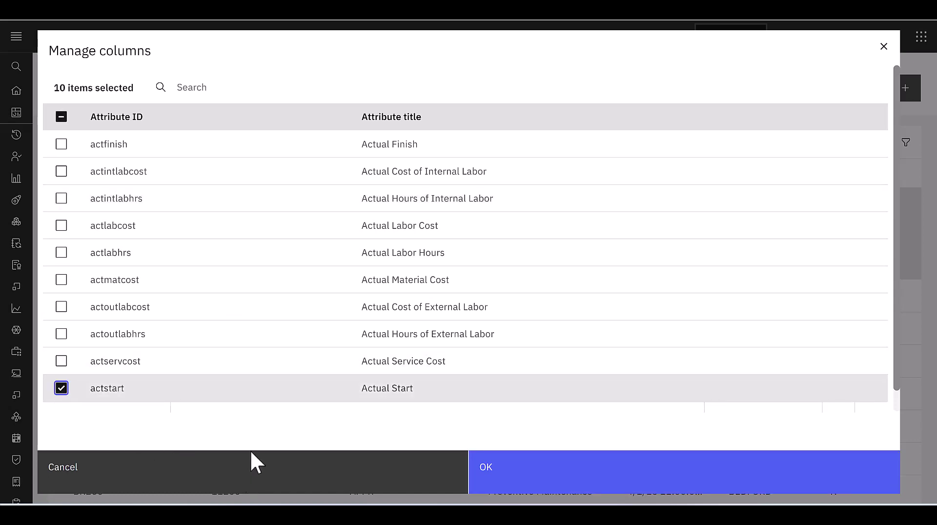
pyautogui.click(811, 475)
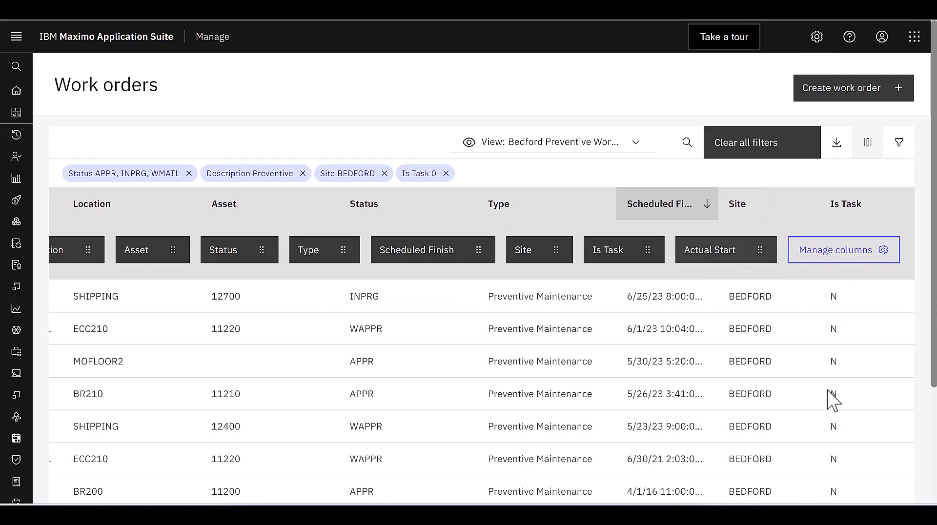
# Save the current list settings as a new public view titled "wednesday"
pyautogui.scroll(-1, 828, 391)
pyautogui.scroll(-3, 829, 391)
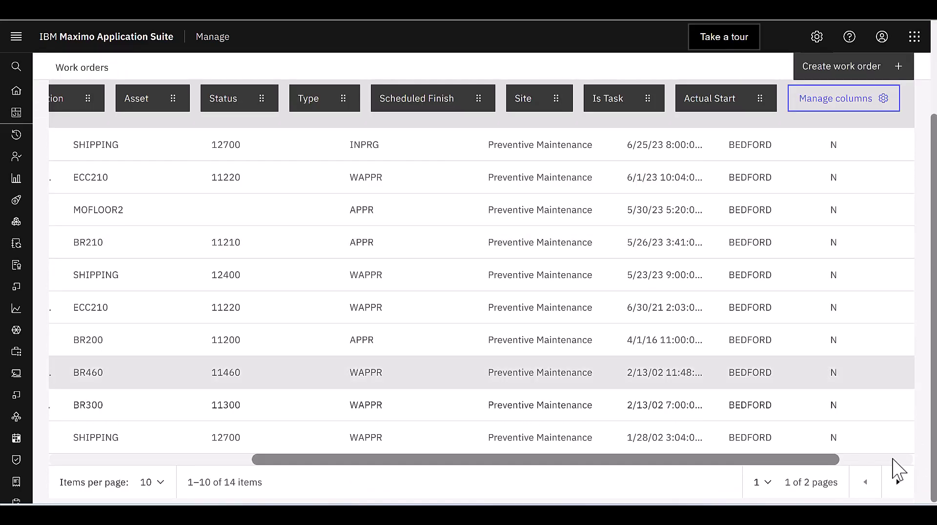
pyautogui.hscroll(2, 905, 480)
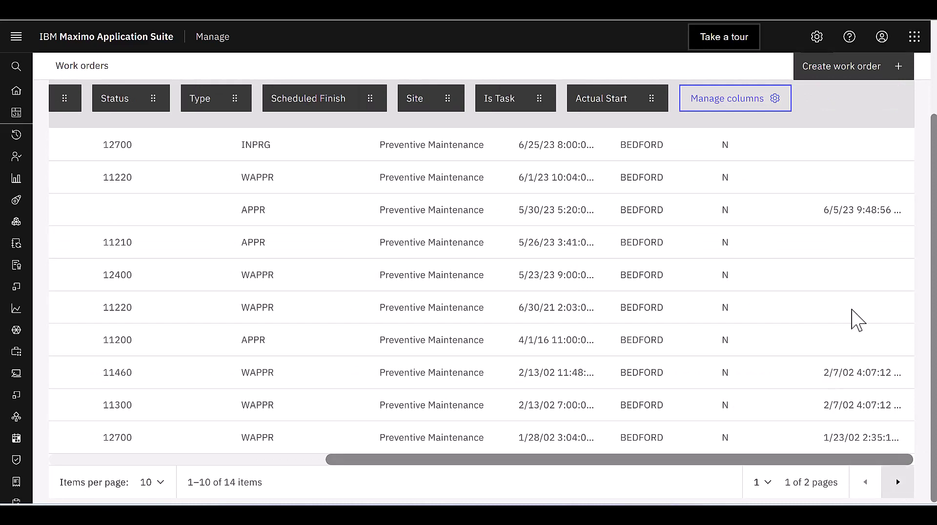
pyautogui.scroll(1, 858, 320)
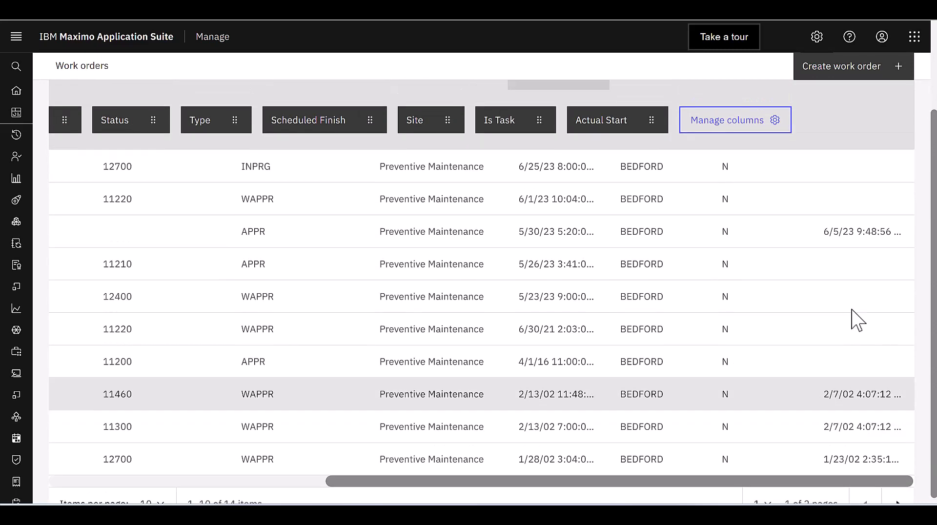
pyautogui.scroll(2, 857, 320)
pyautogui.scroll(1, 857, 320)
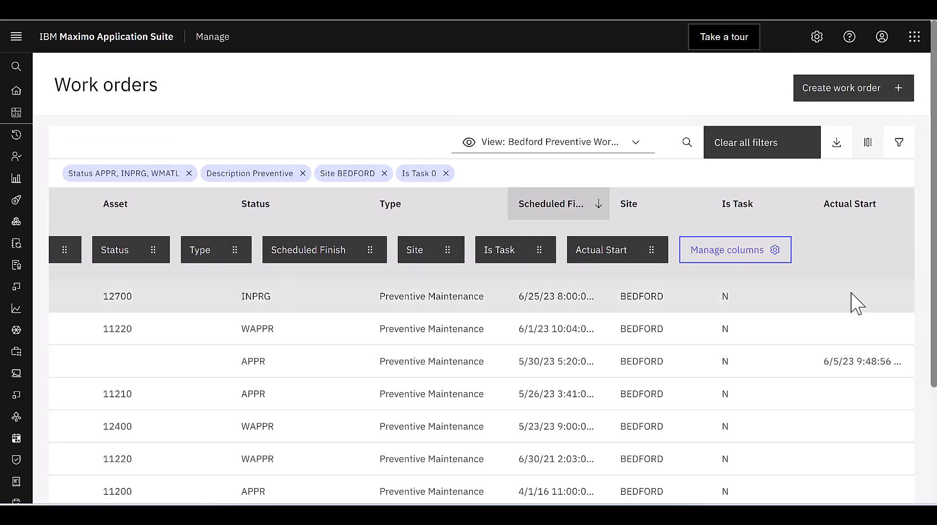
pyautogui.click(641, 145)
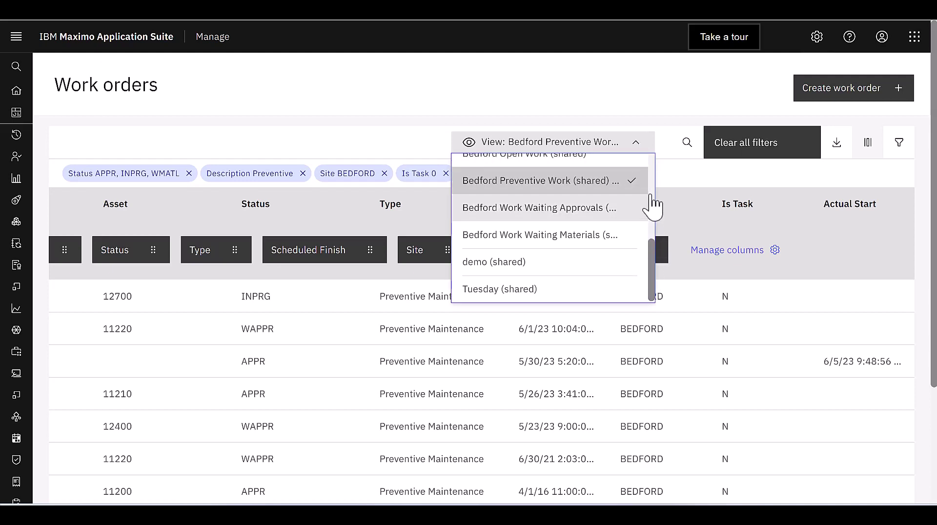
pyautogui.scroll(3, 653, 263)
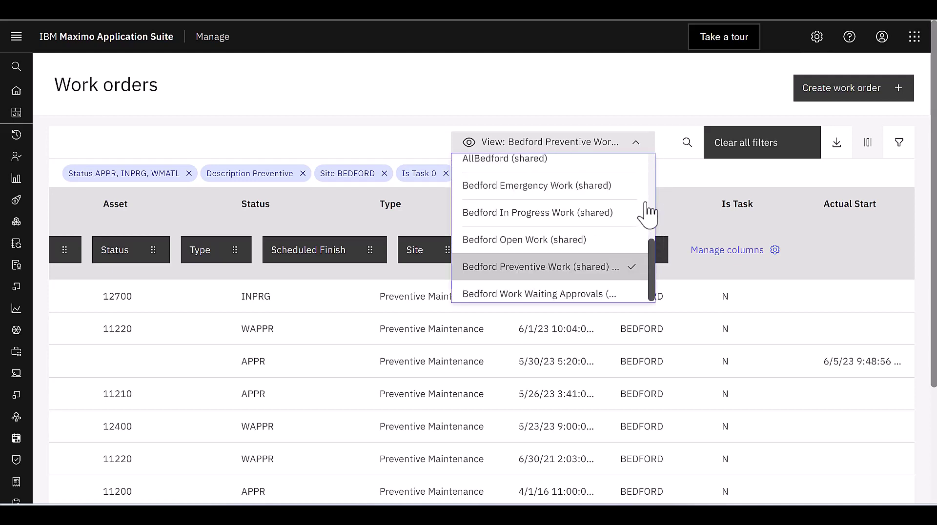
pyautogui.scroll(3, 651, 200)
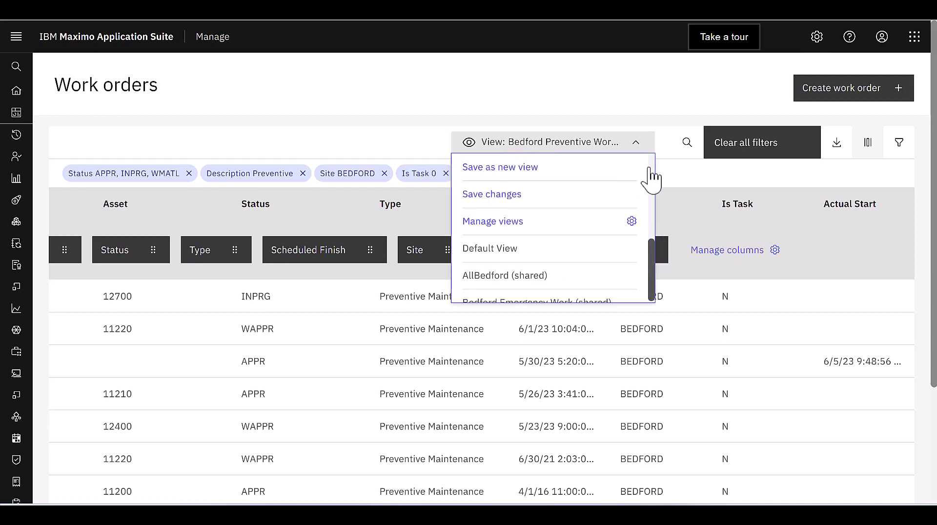
pyautogui.click(547, 170)
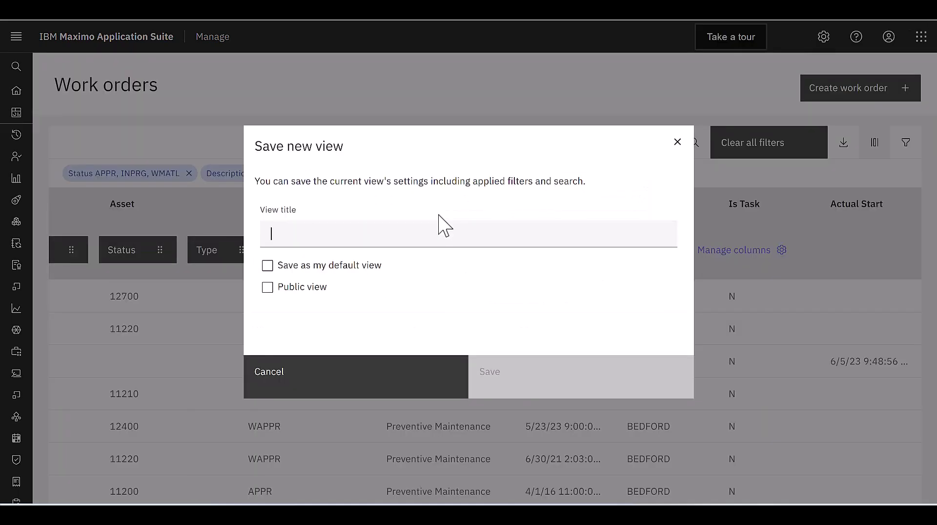
pyautogui.click(381, 230)
pyautogui.write('w')
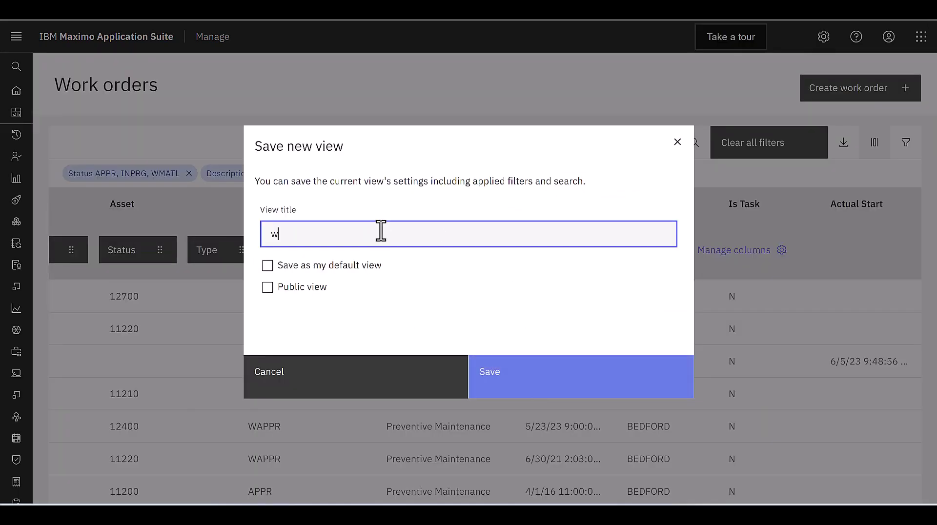
pyautogui.write('ednesday')
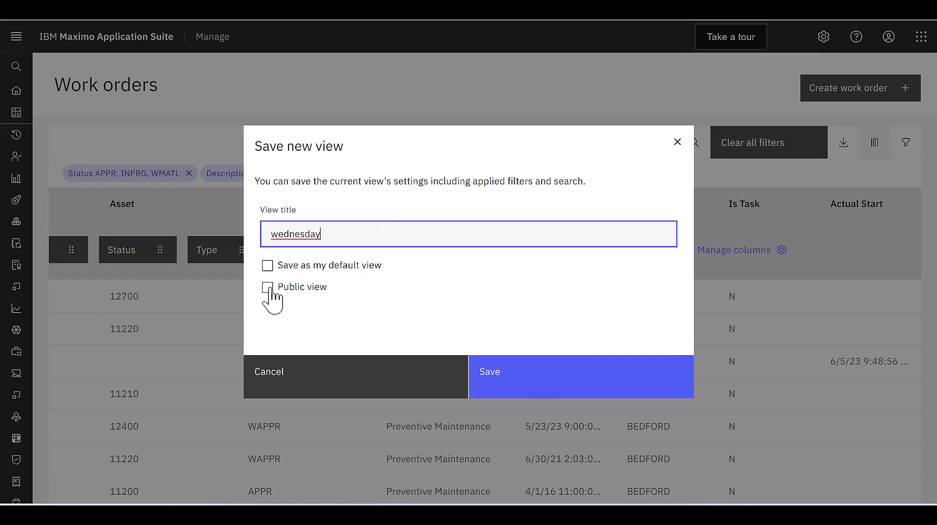
pyautogui.press('Tab')
pyautogui.press('Tab')
pyautogui.press('space')
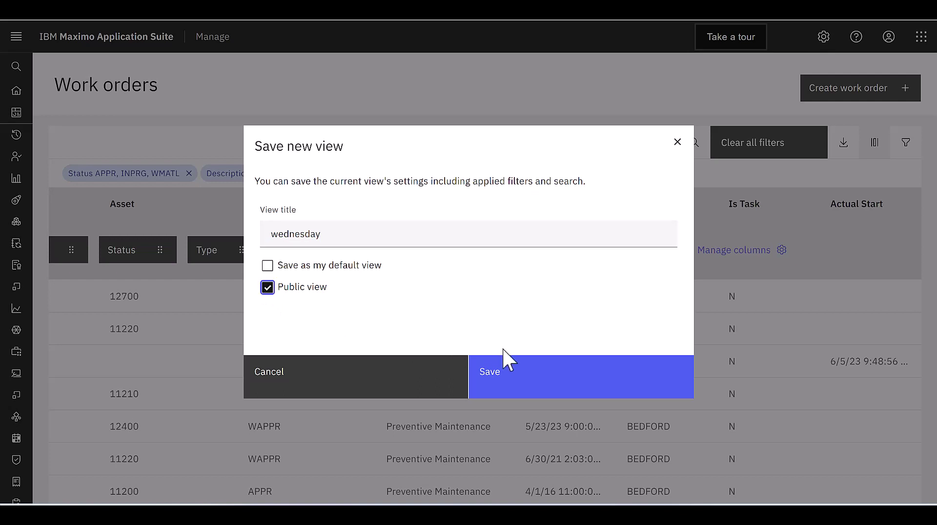
pyautogui.click(519, 368)
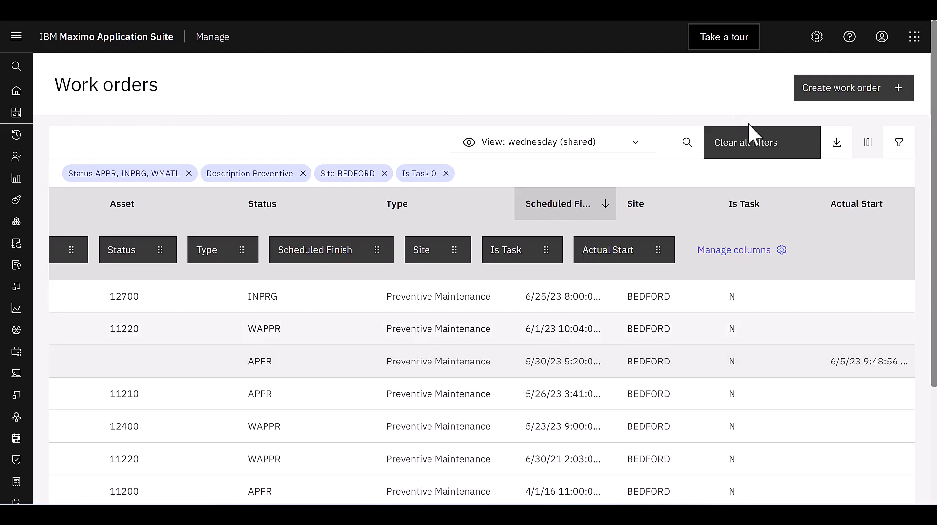
# Start a new work order with description "wednesday demo" and long description "my spelling needs work"
pyautogui.click(828, 99)
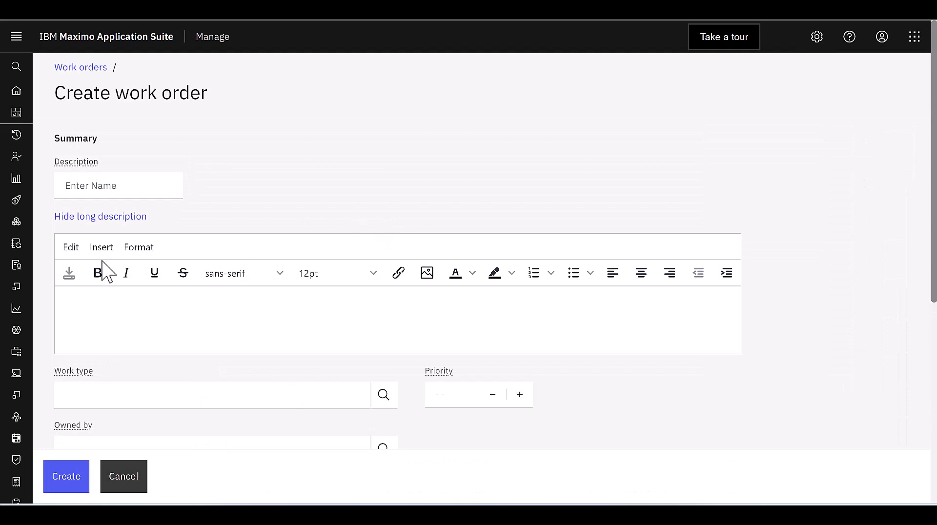
pyautogui.click(107, 185)
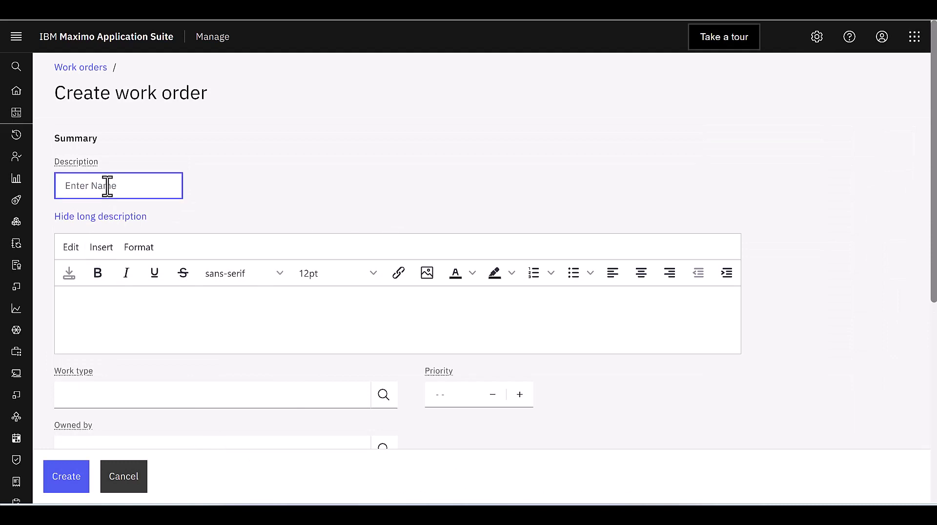
pyautogui.write('wednesday demo')
pyautogui.click(166, 308)
pyautogui.write('my spelling ')
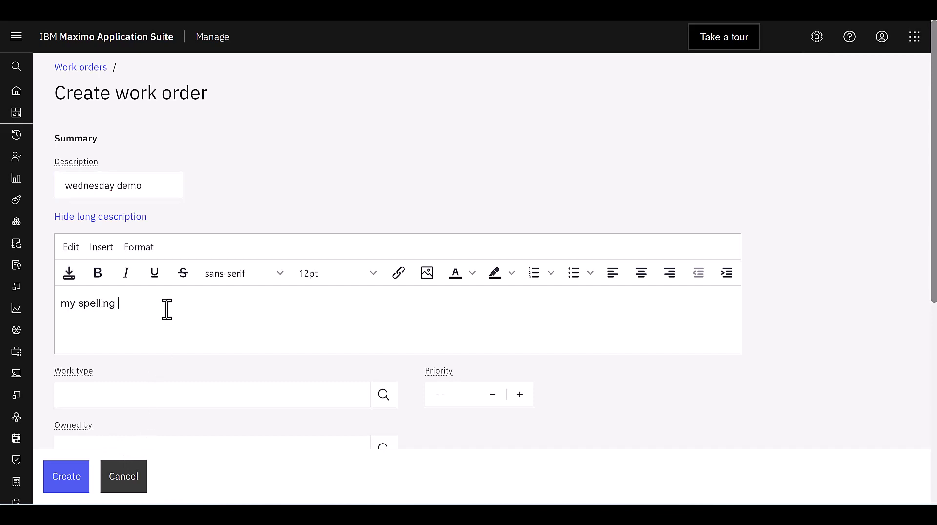
pyautogui.write('needs work')
# Set the work type to CM and the priority to 2, and create the work order
pyautogui.click(384, 395)
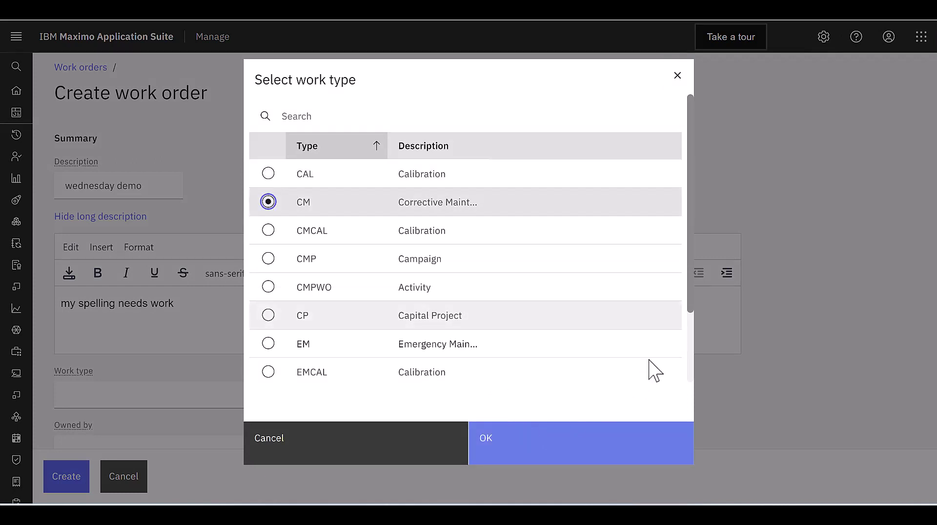
pyautogui.click(620, 428)
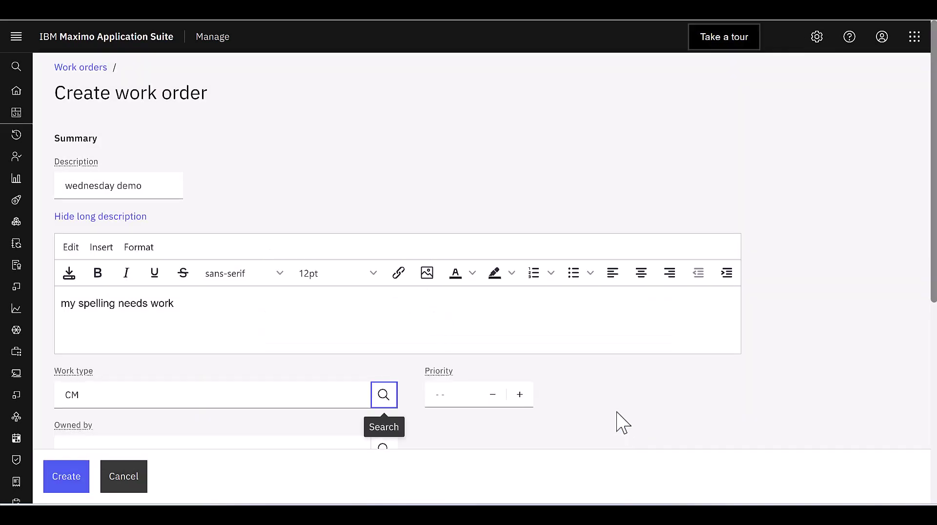
pyautogui.click(521, 397)
pyautogui.click(520, 395)
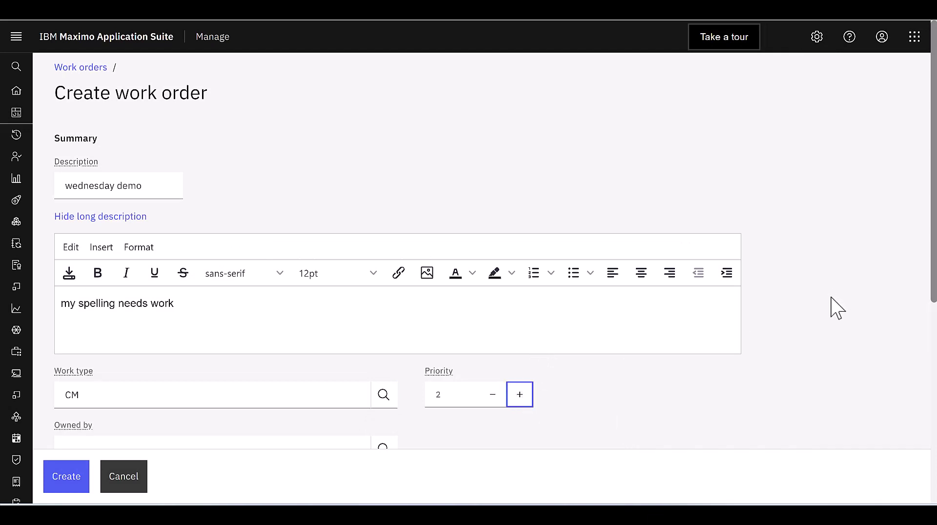
pyautogui.scroll(-2, 272, 331)
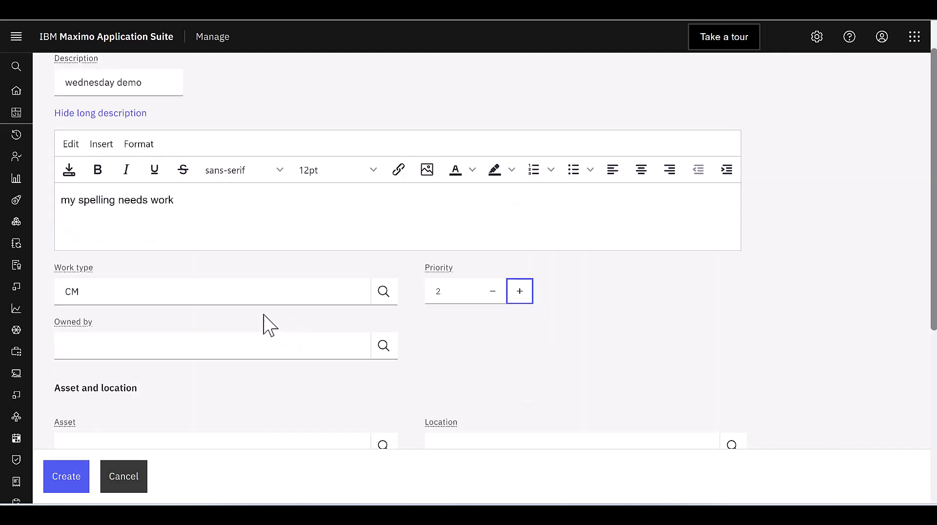
pyautogui.scroll(-5, 265, 324)
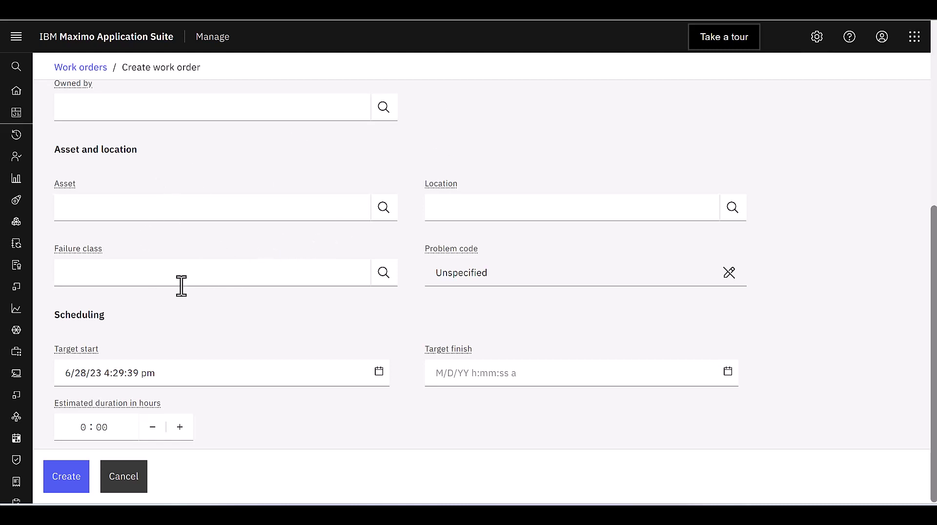
pyautogui.click(69, 487)
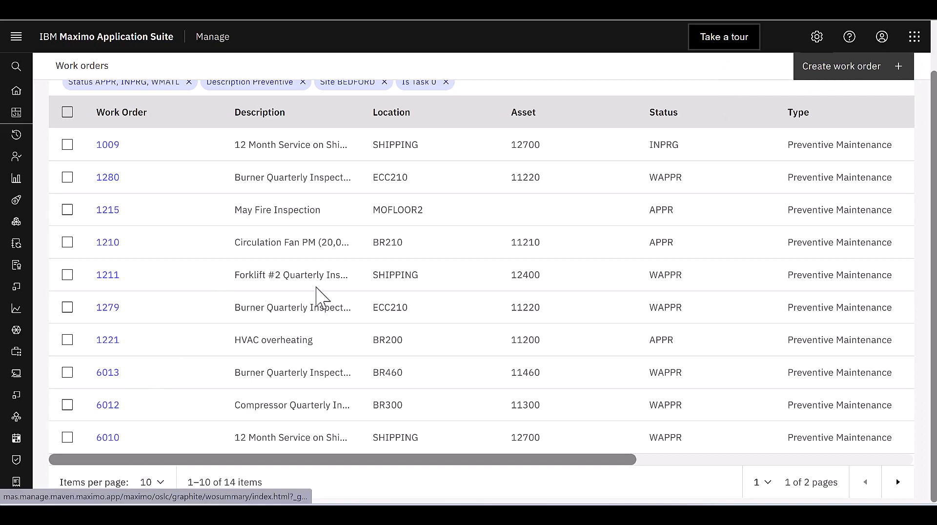
# Return to the Operational Dashboard and open Workflow Assignments from the favorites
pyautogui.scroll(2, 335, 176)
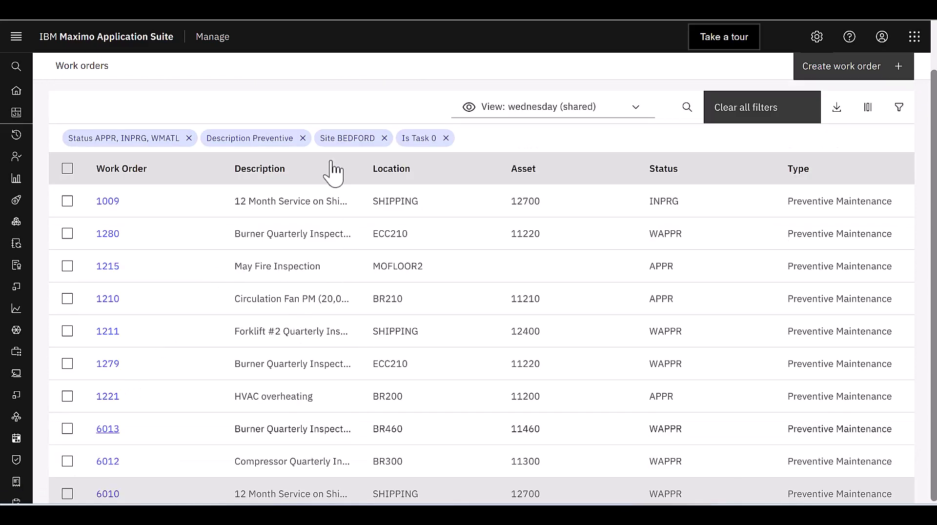
pyautogui.scroll(1, 334, 173)
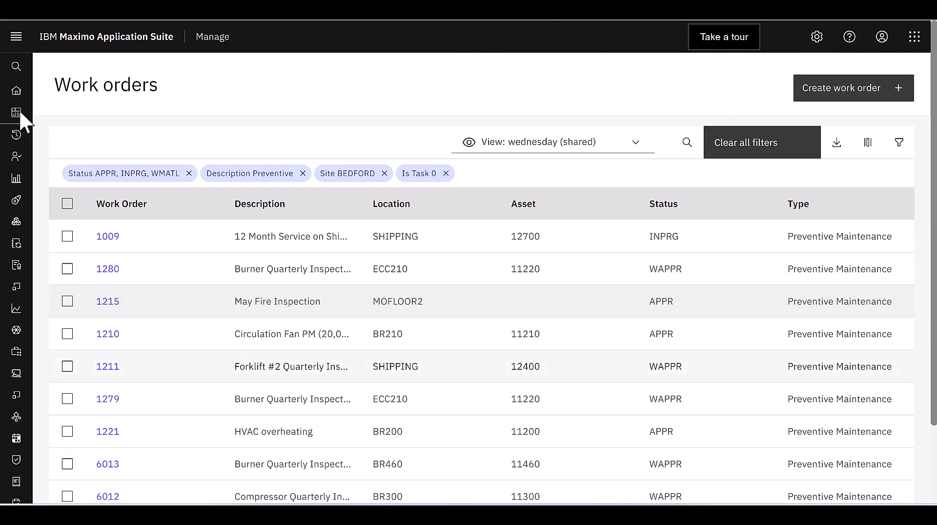
pyautogui.moveTo(20, 110)
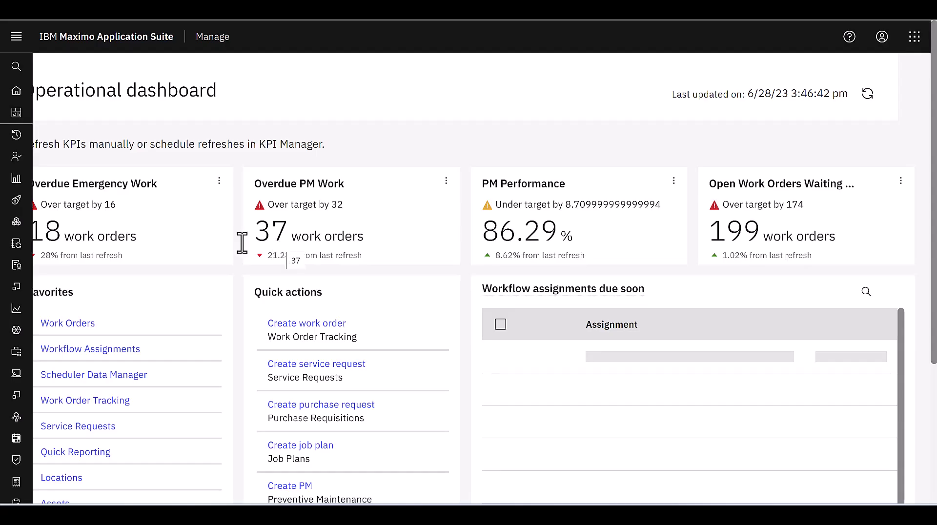
pyautogui.click(131, 351)
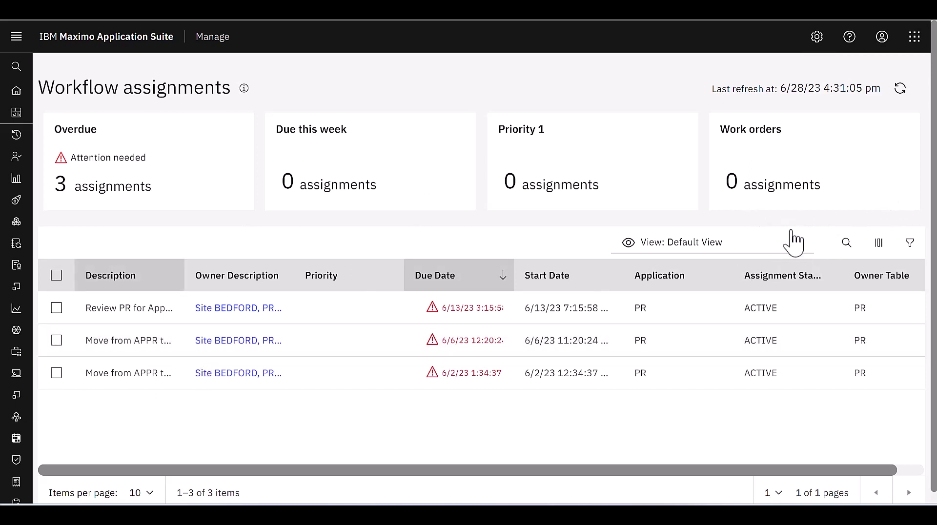
# View the column configuration of the workflow assignments list, and go back to the Operational Dashboard
pyautogui.click(878, 242)
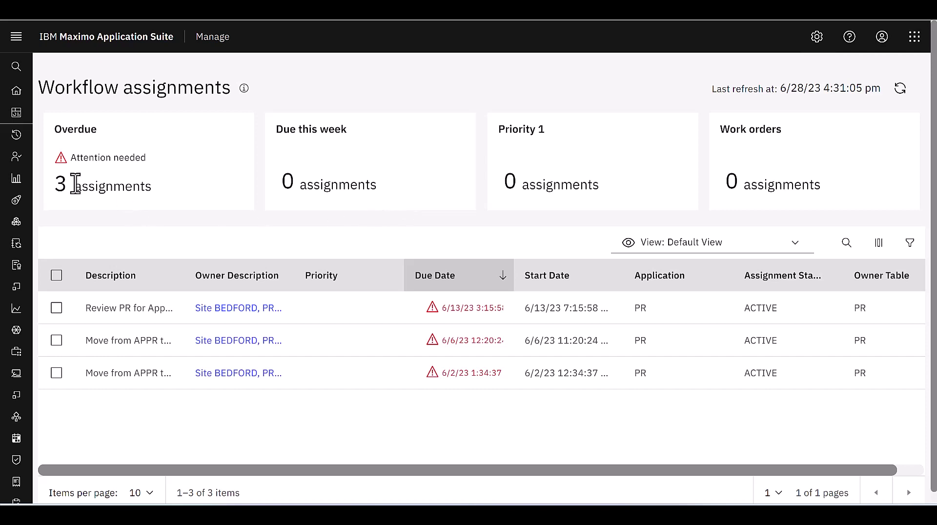
pyautogui.moveTo(22, 118)
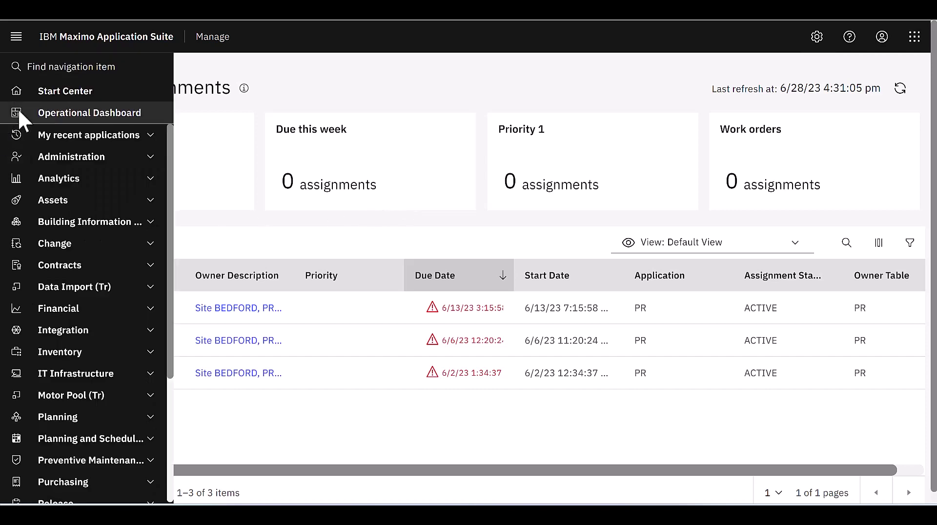
pyautogui.click(70, 112)
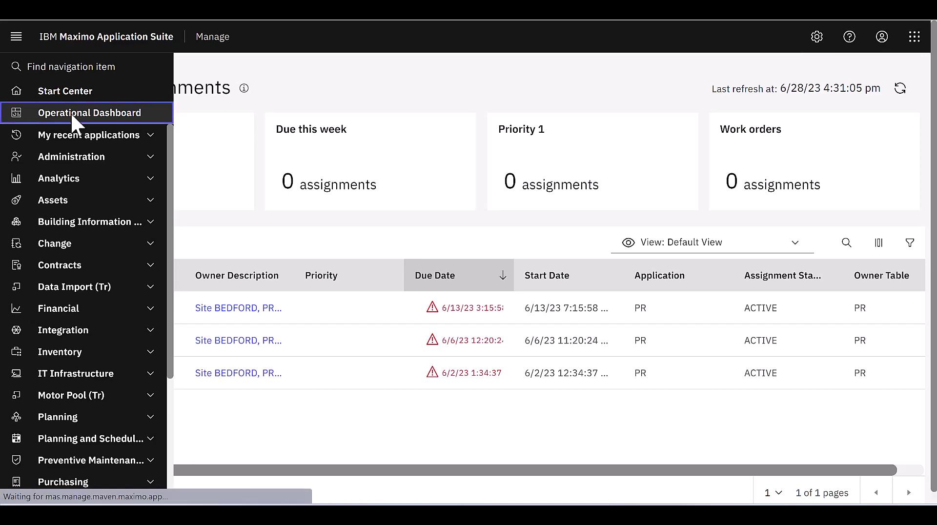